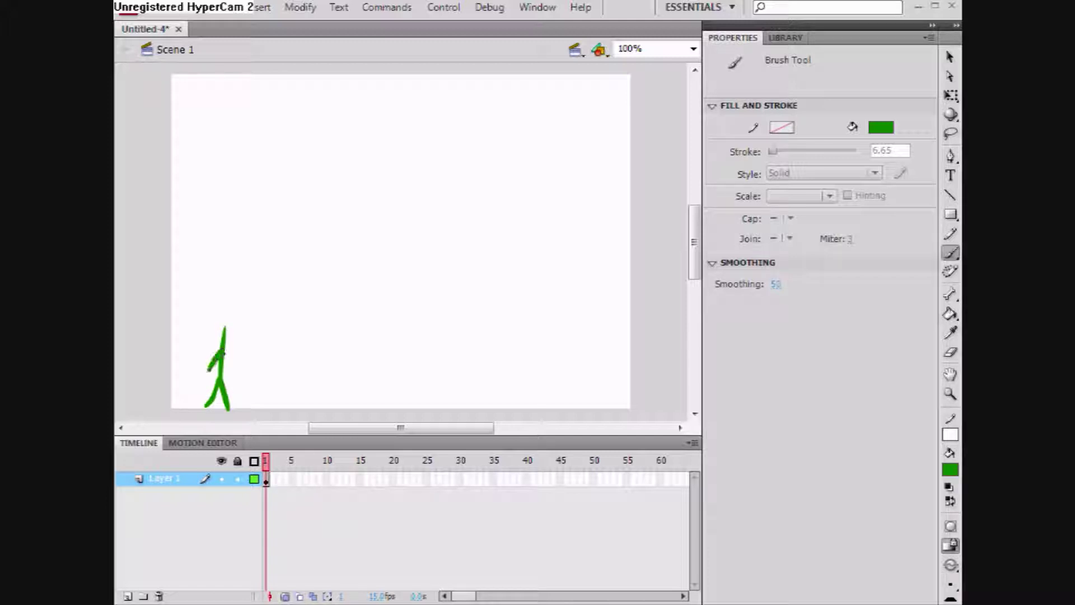
Step: Finish the green stick figure in frame 1 with its second arm and an oval head, and turn on onion skinning
{"action": "mouse_move", "coordinate": [225, 292]}
{"action": "left_mouse_down"}
{"action": "mouse_move", "coordinate": [216, 307]}
{"action": "mouse_move", "coordinate": [225, 327]}
{"action": "mouse_move", "coordinate": [239, 303]}
{"action": "mouse_move", "coordinate": [225, 291]}
{"action": "left_mouse_up"}
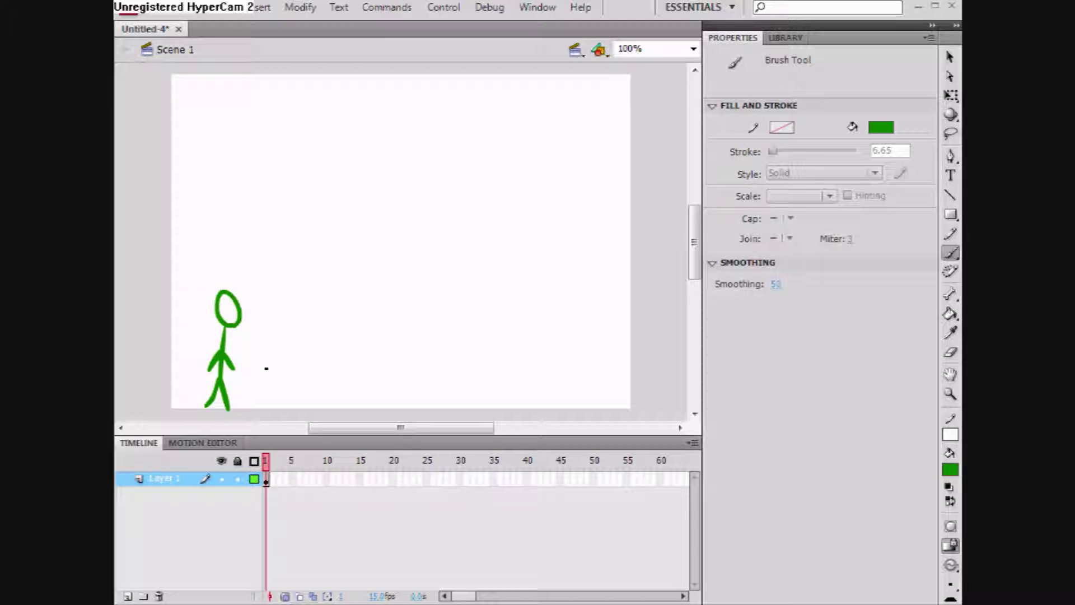
{"action": "left_click", "coordinate": [285, 597]}
Step: Add blank keyframes 2 and 3 and brush the stick figure stepping rightward, leaning forward in frame 2 and with its back leg bent in frame 3
{"action": "key", "text": "F7"}
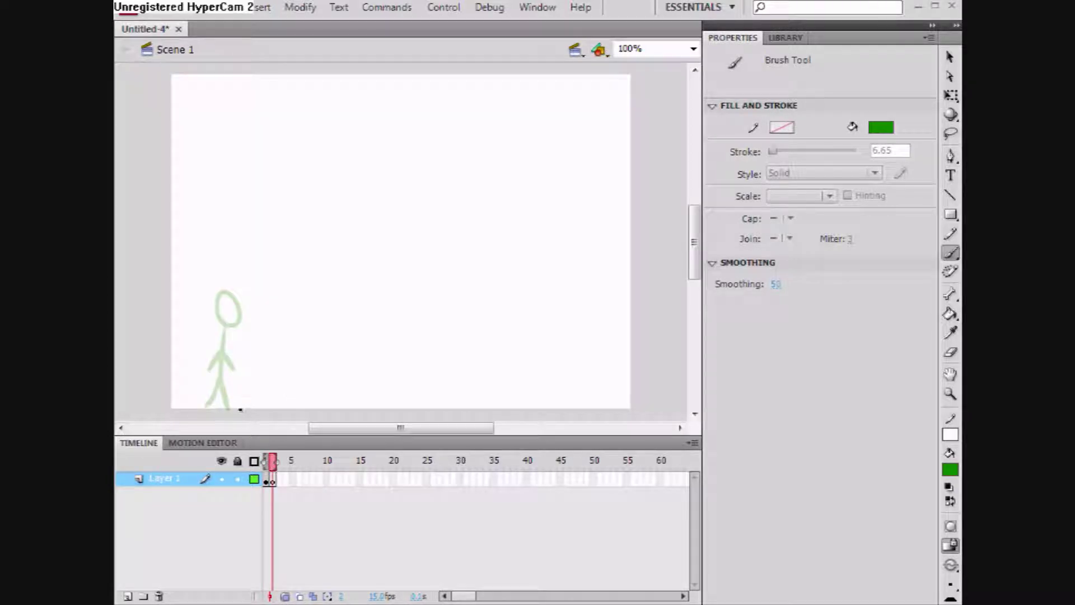
{"action": "mouse_move", "coordinate": [234, 409]}
{"action": "left_mouse_down"}
{"action": "mouse_move", "coordinate": [256, 389]}
{"action": "mouse_move", "coordinate": [256, 408]}
{"action": "mouse_move", "coordinate": [269, 348]}
{"action": "mouse_move", "coordinate": [240, 373]}
{"action": "mouse_move", "coordinate": [270, 381]}
{"action": "left_mouse_up"}
{"action": "mouse_move", "coordinate": [284, 313]}
{"action": "left_mouse_down"}
{"action": "mouse_move", "coordinate": [270, 309]}
{"action": "mouse_move", "coordinate": [266, 333]}
{"action": "mouse_move", "coordinate": [284, 344]}
{"action": "mouse_move", "coordinate": [285, 308]}
{"action": "left_mouse_up"}
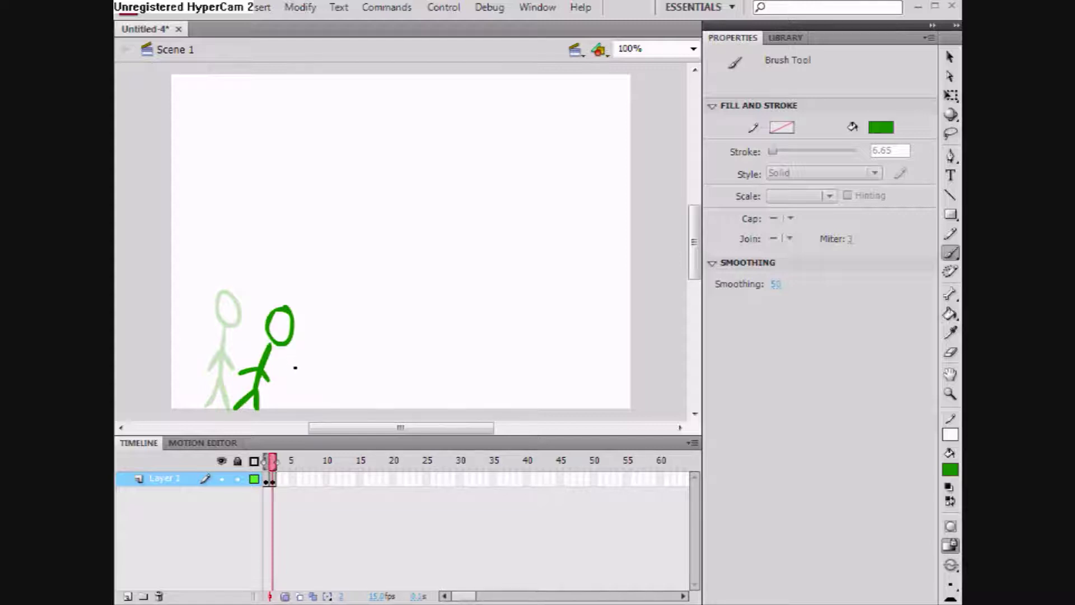
{"action": "key", "text": "F7"}
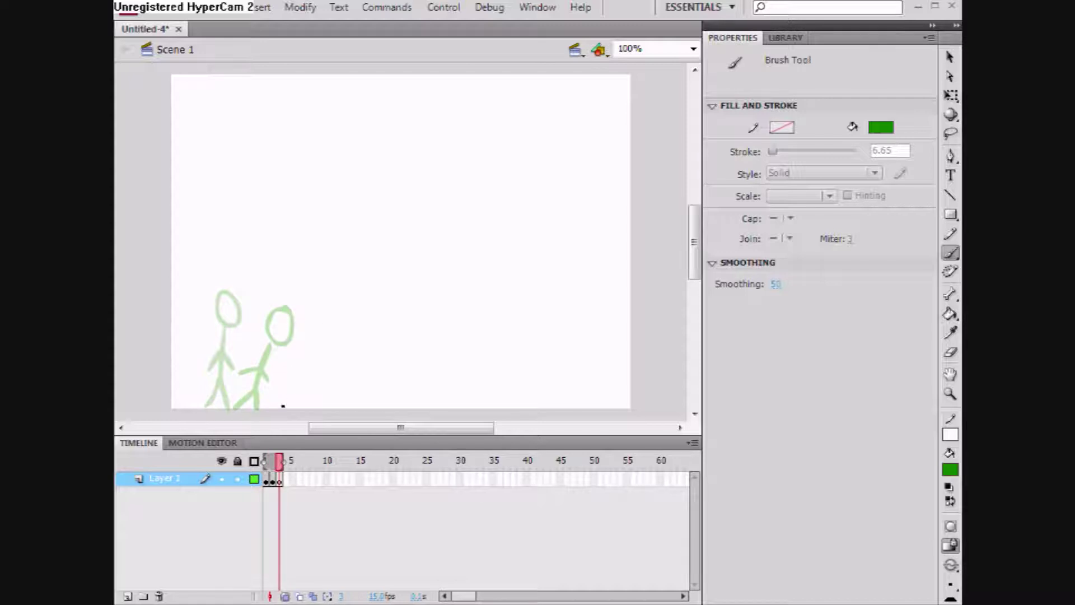
{"action": "mouse_move", "coordinate": [284, 408]}
{"action": "left_mouse_down"}
{"action": "mouse_move", "coordinate": [284, 378]}
{"action": "mouse_move", "coordinate": [273, 397]}
{"action": "mouse_move", "coordinate": [261, 388]}
{"action": "mouse_move", "coordinate": [285, 380]}
{"action": "mouse_move", "coordinate": [294, 337]}
{"action": "left_mouse_up"}
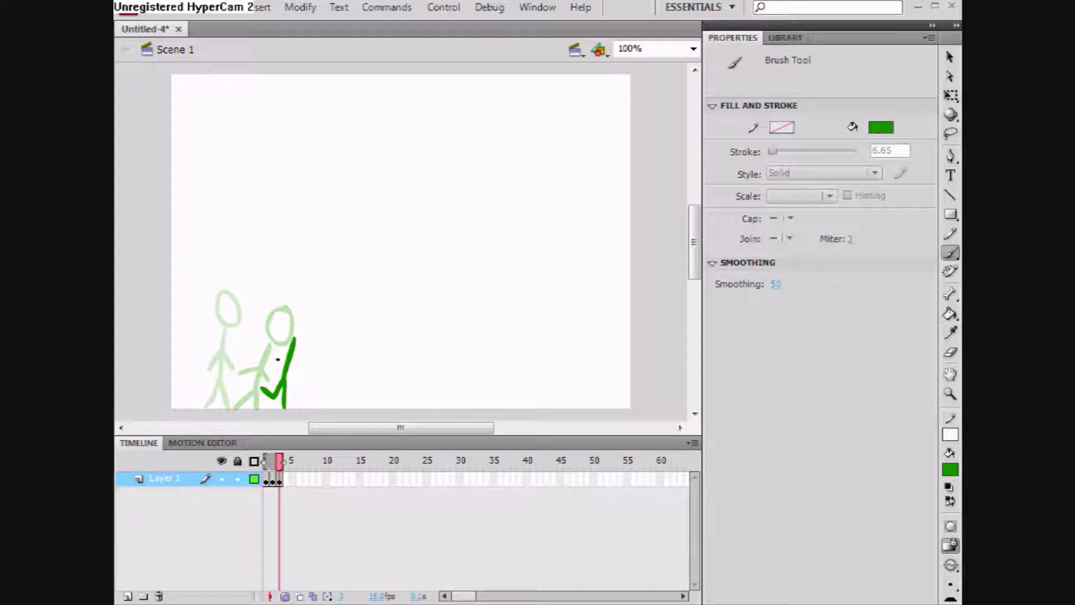
{"action": "mouse_move", "coordinate": [287, 356]}
{"action": "left_mouse_down"}
{"action": "mouse_move", "coordinate": [274, 359]}
{"action": "mouse_move", "coordinate": [298, 372]}
{"action": "left_mouse_up"}
{"action": "mouse_move", "coordinate": [302, 308]}
{"action": "left_mouse_down"}
{"action": "mouse_move", "coordinate": [287, 323]}
{"action": "mouse_move", "coordinate": [302, 339]}
{"action": "mouse_move", "coordinate": [312, 310]}
{"action": "mouse_move", "coordinate": [300, 303]}
{"action": "left_mouse_up"}
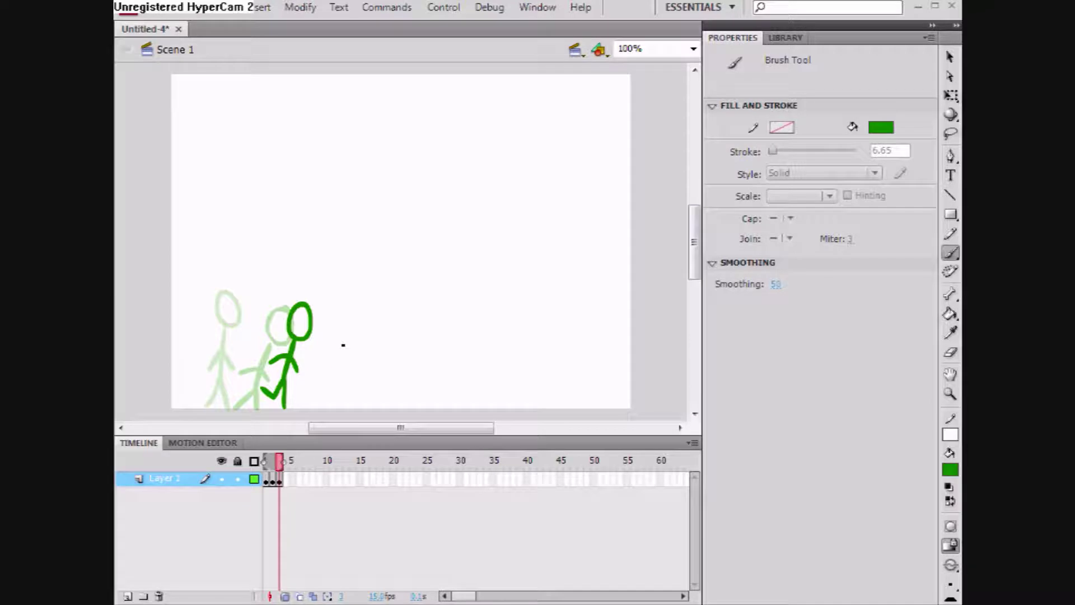
Step: Add blank keyframes 4 and 5 and brush the figure slightly further right, with knees bent in frame 4 and standing on both legs in frame 5
{"action": "key", "text": "F7"}
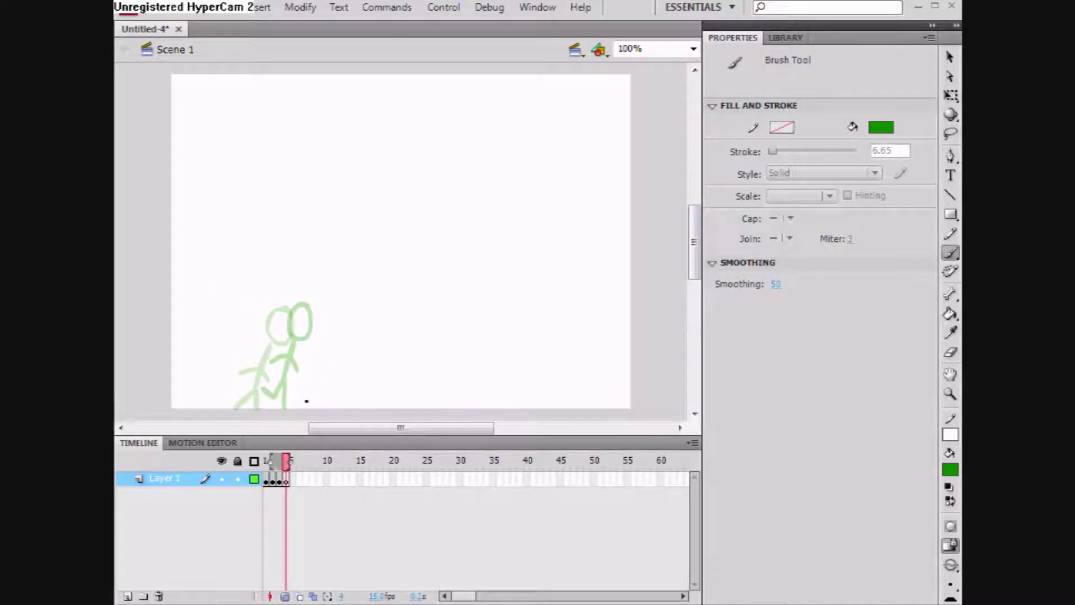
{"action": "mouse_move", "coordinate": [295, 408]}
{"action": "left_mouse_down"}
{"action": "mouse_move", "coordinate": [311, 383]}
{"action": "mouse_move", "coordinate": [314, 400]}
{"action": "mouse_move", "coordinate": [295, 396]}
{"action": "mouse_move", "coordinate": [313, 382]}
{"action": "mouse_move", "coordinate": [318, 352]}
{"action": "mouse_move", "coordinate": [325, 376]}
{"action": "mouse_move", "coordinate": [297, 365]}
{"action": "left_mouse_up"}
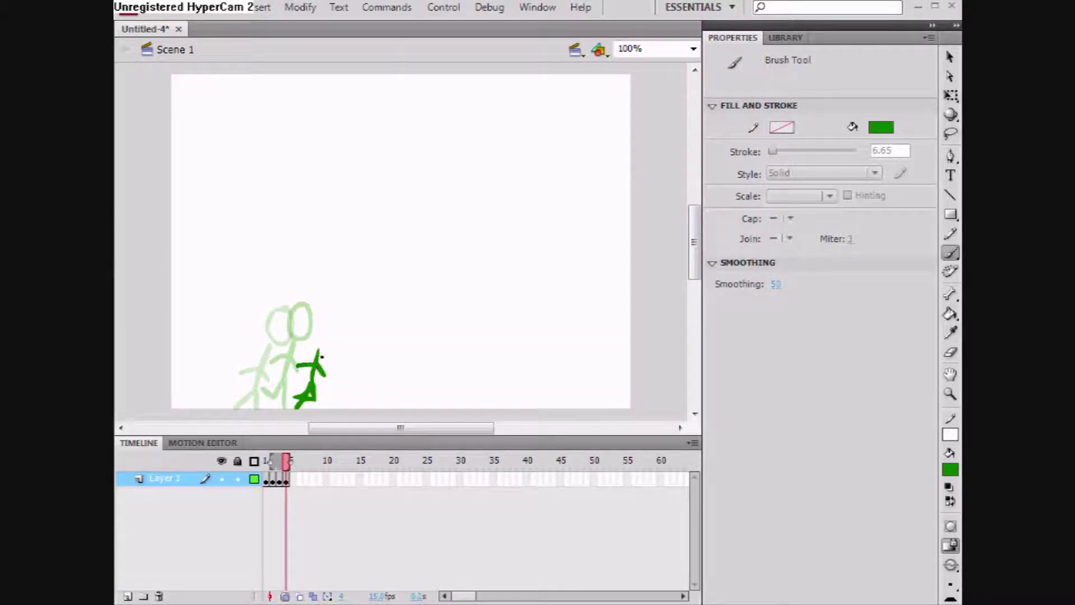
{"action": "mouse_move", "coordinate": [331, 313]}
{"action": "left_mouse_down"}
{"action": "mouse_move", "coordinate": [313, 324]}
{"action": "mouse_move", "coordinate": [329, 352]}
{"action": "mouse_move", "coordinate": [331, 312]}
{"action": "left_mouse_up"}
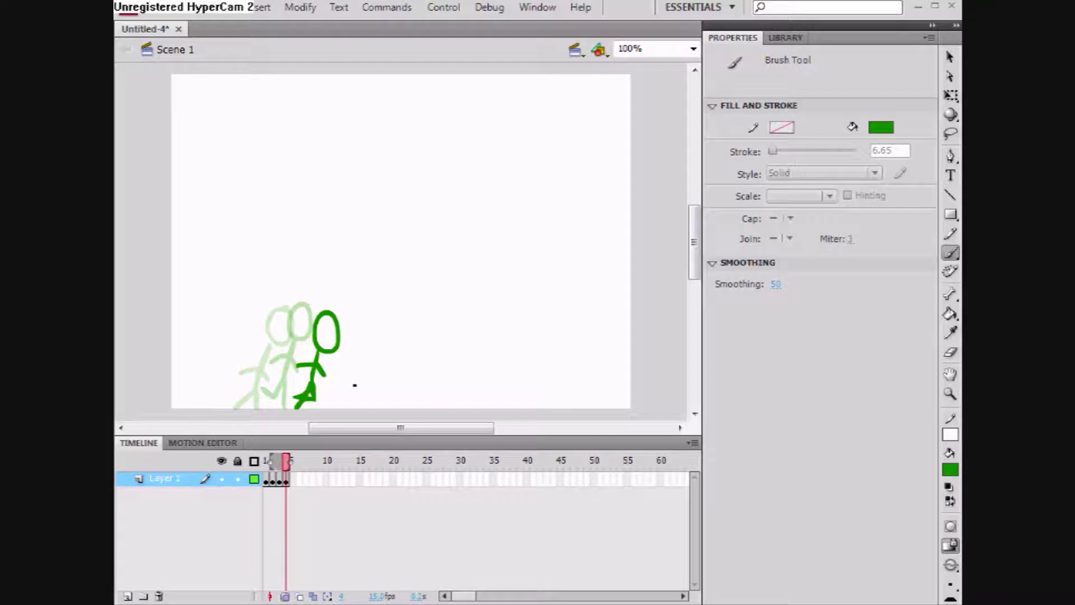
{"action": "key", "text": "F7"}
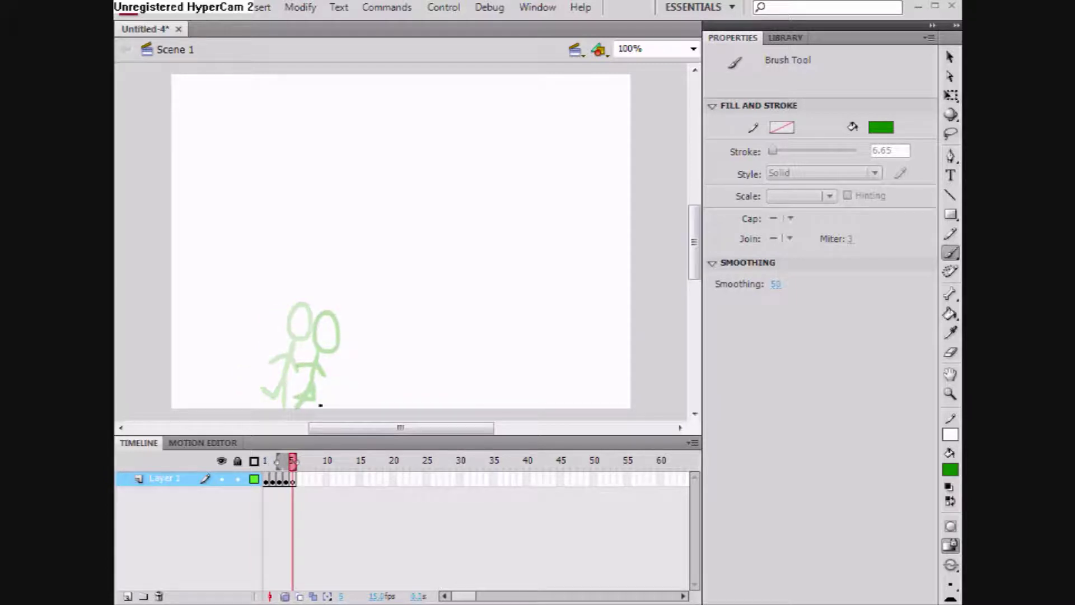
{"action": "mouse_move", "coordinate": [324, 408]}
{"action": "left_mouse_down"}
{"action": "mouse_move", "coordinate": [335, 382]}
{"action": "mouse_move", "coordinate": [341, 408]}
{"action": "mouse_move", "coordinate": [336, 346]}
{"action": "mouse_move", "coordinate": [323, 368]}
{"action": "mouse_move", "coordinate": [344, 379]}
{"action": "left_mouse_up"}
{"action": "mouse_move", "coordinate": [346, 315]}
{"action": "left_mouse_down"}
{"action": "mouse_move", "coordinate": [331, 330]}
{"action": "mouse_move", "coordinate": [347, 351]}
{"action": "mouse_move", "coordinate": [359, 322]}
{"action": "mouse_move", "coordinate": [339, 312]}
{"action": "left_mouse_up"}
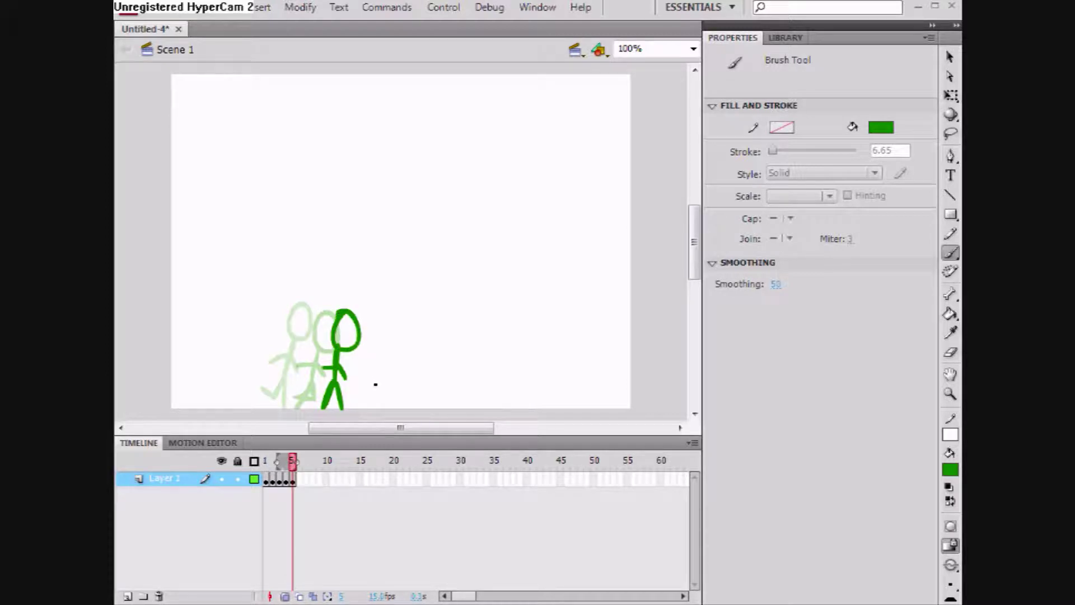
Step: Add blank keyframes 6 and 7 and brush the take-off, with the front leg raised in frame 6 and legs split above the ground in frame 7
{"action": "key", "text": "F7"}
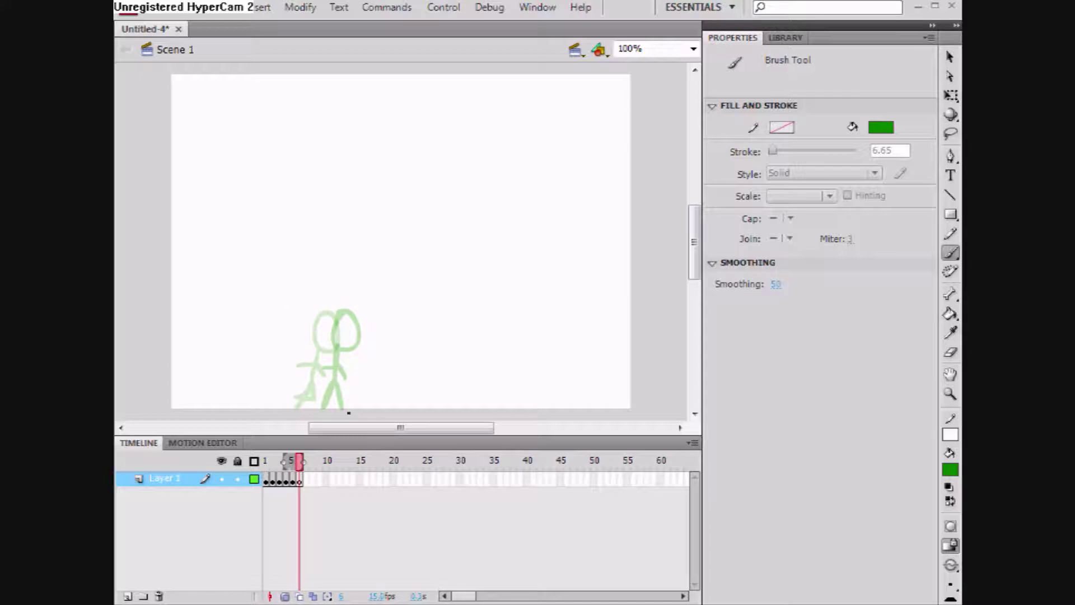
{"action": "mouse_move", "coordinate": [350, 413]}
{"action": "left_mouse_down"}
{"action": "mouse_move", "coordinate": [351, 392]}
{"action": "mouse_move", "coordinate": [379, 381]}
{"action": "mouse_move", "coordinate": [358, 365]}
{"action": "mouse_move", "coordinate": [359, 339]}
{"action": "mouse_move", "coordinate": [345, 370]}
{"action": "mouse_move", "coordinate": [372, 359]}
{"action": "left_mouse_up"}
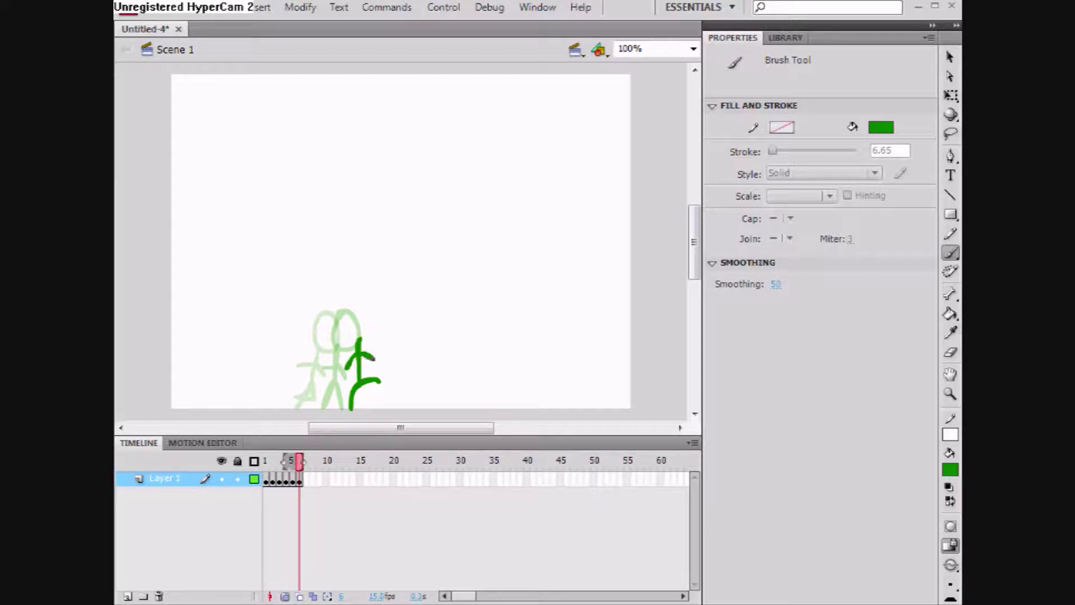
{"action": "mouse_move", "coordinate": [366, 303]}
{"action": "left_mouse_down"}
{"action": "mouse_move", "coordinate": [352, 302]}
{"action": "mouse_move", "coordinate": [357, 337]}
{"action": "mouse_move", "coordinate": [382, 325]}
{"action": "mouse_move", "coordinate": [365, 303]}
{"action": "left_mouse_up"}
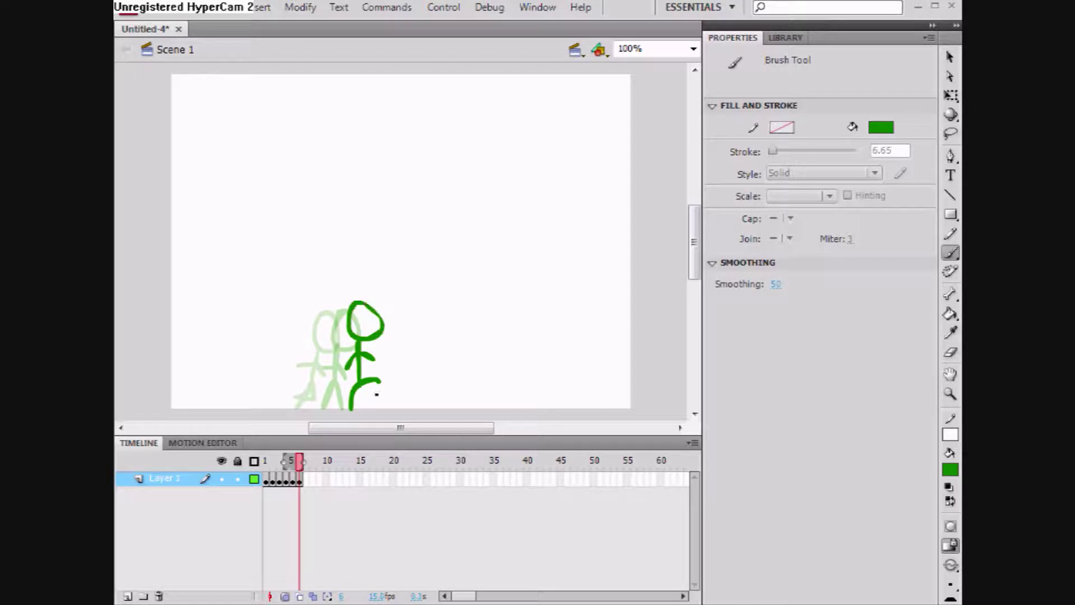
{"action": "key", "text": "F7"}
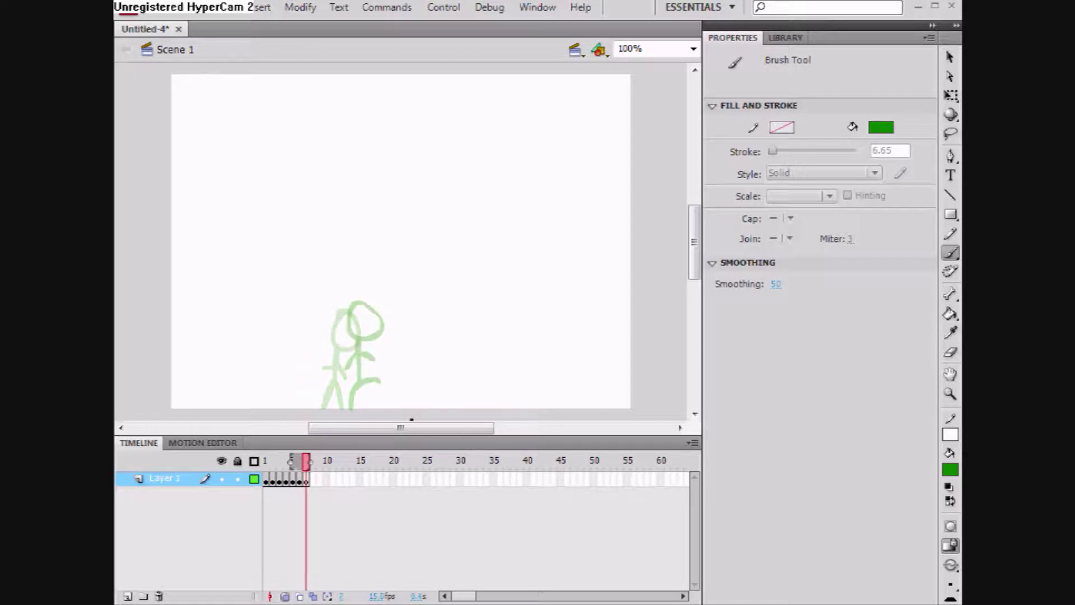
{"action": "mouse_move", "coordinate": [366, 387]}
{"action": "left_mouse_down"}
{"action": "mouse_move", "coordinate": [420, 382]}
{"action": "mouse_move", "coordinate": [392, 367]}
{"action": "mouse_move", "coordinate": [392, 329]}
{"action": "mouse_move", "coordinate": [382, 369]}
{"action": "mouse_move", "coordinate": [413, 367]}
{"action": "left_mouse_up"}
{"action": "mouse_move", "coordinate": [396, 301]}
{"action": "left_mouse_down"}
{"action": "mouse_move", "coordinate": [381, 313]}
{"action": "mouse_move", "coordinate": [395, 328]}
{"action": "mouse_move", "coordinate": [412, 298]}
{"action": "mouse_move", "coordinate": [393, 286]}
{"action": "mouse_move", "coordinate": [381, 304]}
{"action": "left_mouse_up"}
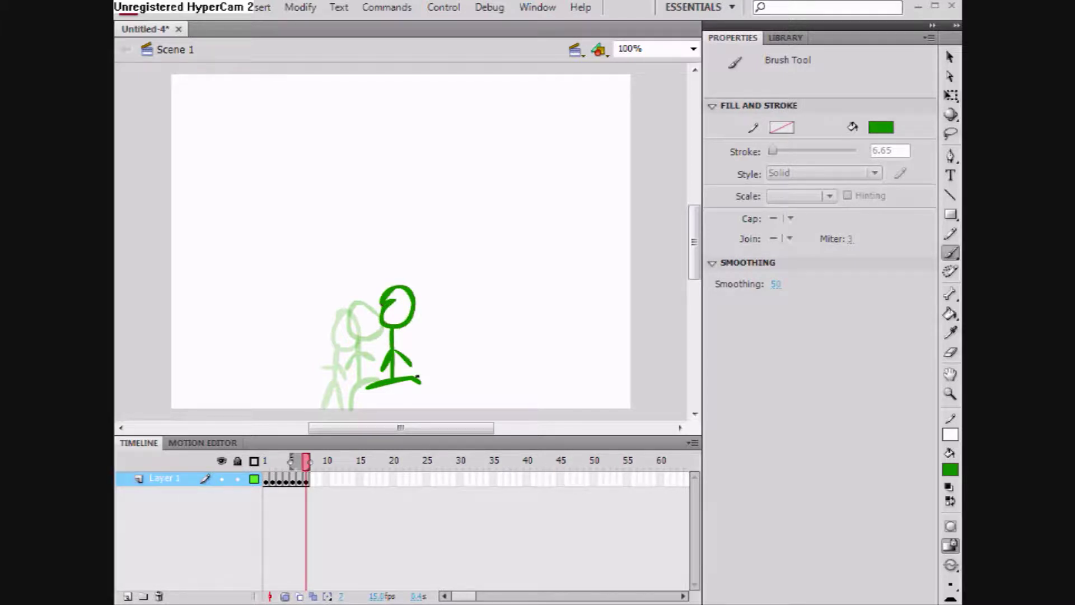
Step: Add blank keyframes 8 and 9 and brush the leap further right, with legs split mid-air in frame 8 and the front foot landing in frame 9
{"action": "key", "text": "F7"}
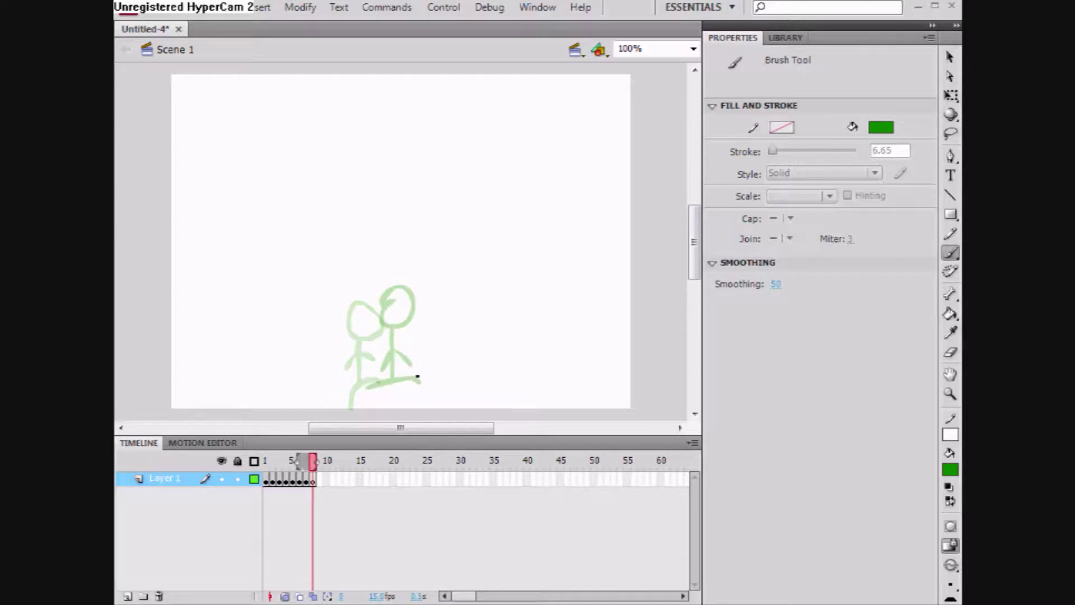
{"action": "mouse_move", "coordinate": [402, 379]}
{"action": "left_mouse_down"}
{"action": "mouse_move", "coordinate": [461, 385]}
{"action": "mouse_move", "coordinate": [435, 357]}
{"action": "mouse_move", "coordinate": [436, 334]}
{"action": "mouse_move", "coordinate": [420, 365]}
{"action": "mouse_move", "coordinate": [456, 361]}
{"action": "left_mouse_up"}
{"action": "mouse_move", "coordinate": [441, 284]}
{"action": "left_mouse_down"}
{"action": "mouse_move", "coordinate": [430, 296]}
{"action": "mouse_move", "coordinate": [436, 336]}
{"action": "mouse_move", "coordinate": [451, 322]}
{"action": "mouse_move", "coordinate": [439, 285]}
{"action": "left_mouse_up"}
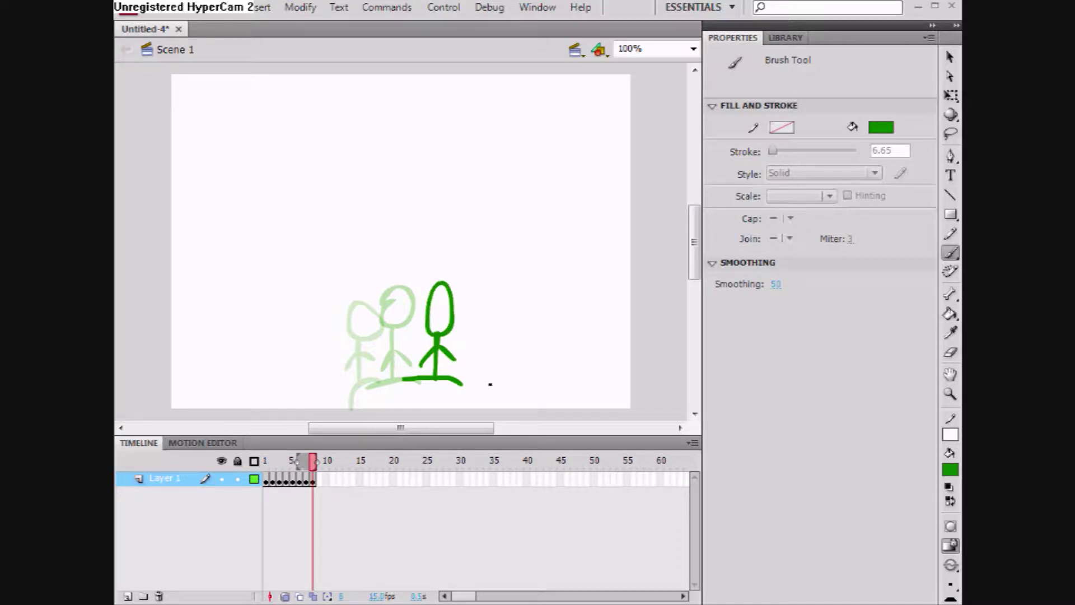
{"action": "key", "text": "F7"}
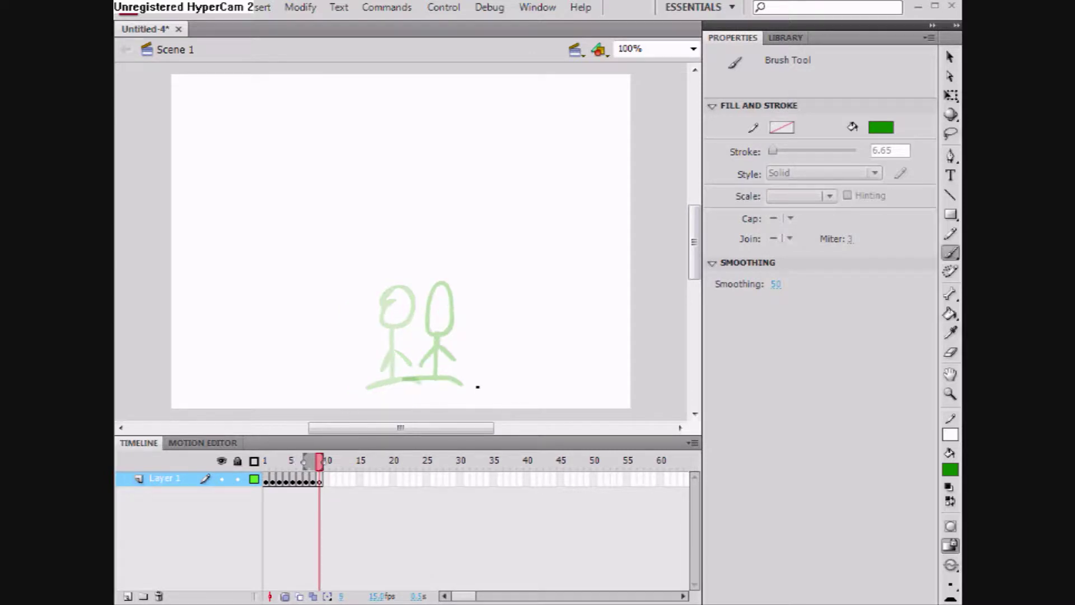
{"action": "mouse_move", "coordinate": [467, 384]}
{"action": "left_mouse_down"}
{"action": "mouse_move", "coordinate": [501, 410]}
{"action": "mouse_move", "coordinate": [490, 387]}
{"action": "mouse_move", "coordinate": [492, 324]}
{"action": "mouse_move", "coordinate": [473, 376]}
{"action": "mouse_move", "coordinate": [510, 377]}
{"action": "left_mouse_up"}
{"action": "mouse_move", "coordinate": [495, 292]}
{"action": "left_mouse_down"}
{"action": "mouse_move", "coordinate": [478, 308]}
{"action": "mouse_move", "coordinate": [484, 324]}
{"action": "mouse_move", "coordinate": [508, 316]}
{"action": "mouse_move", "coordinate": [489, 287]}
{"action": "left_mouse_up"}
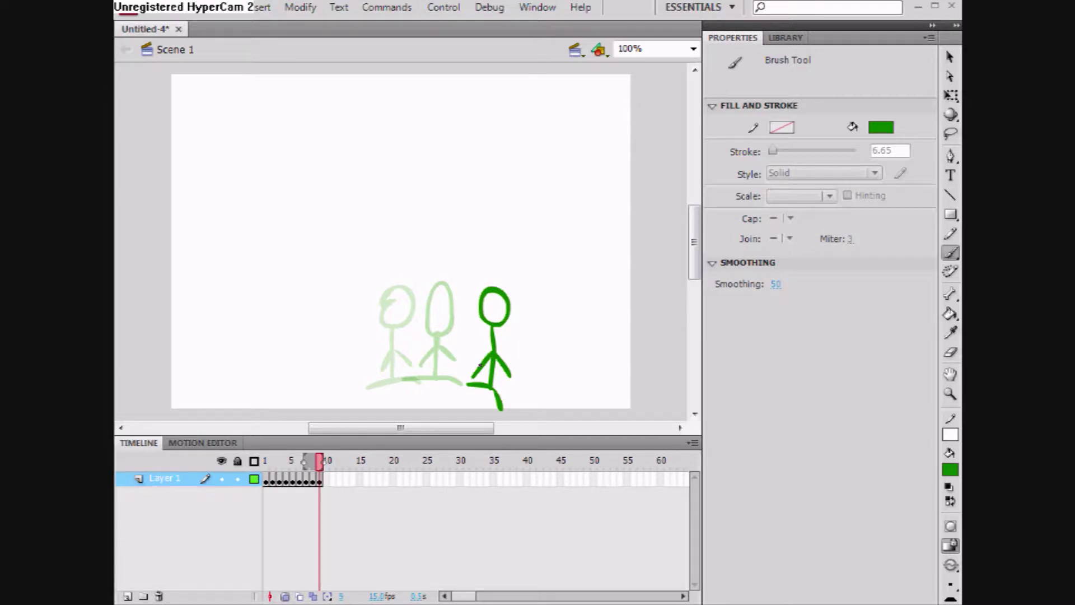
Step: Add blank keyframes 10 and 11 and brush the figure at the landing spot, crouched in frame 10 and standing upright in frame 11
{"action": "key", "text": "F7"}
{"action": "mouse_move", "coordinate": [500, 409]}
{"action": "left_mouse_down"}
{"action": "mouse_move", "coordinate": [490, 390]}
{"action": "mouse_move", "coordinate": [467, 396]}
{"action": "mouse_move", "coordinate": [489, 374]}
{"action": "mouse_move", "coordinate": [493, 338]}
{"action": "mouse_move", "coordinate": [473, 377]}
{"action": "mouse_move", "coordinate": [503, 377]}
{"action": "left_mouse_up"}
{"action": "mouse_move", "coordinate": [504, 316]}
{"action": "left_mouse_down"}
{"action": "mouse_move", "coordinate": [487, 310]}
{"action": "mouse_move", "coordinate": [484, 336]}
{"action": "mouse_move", "coordinate": [514, 327]}
{"action": "mouse_move", "coordinate": [491, 310]}
{"action": "left_mouse_up"}
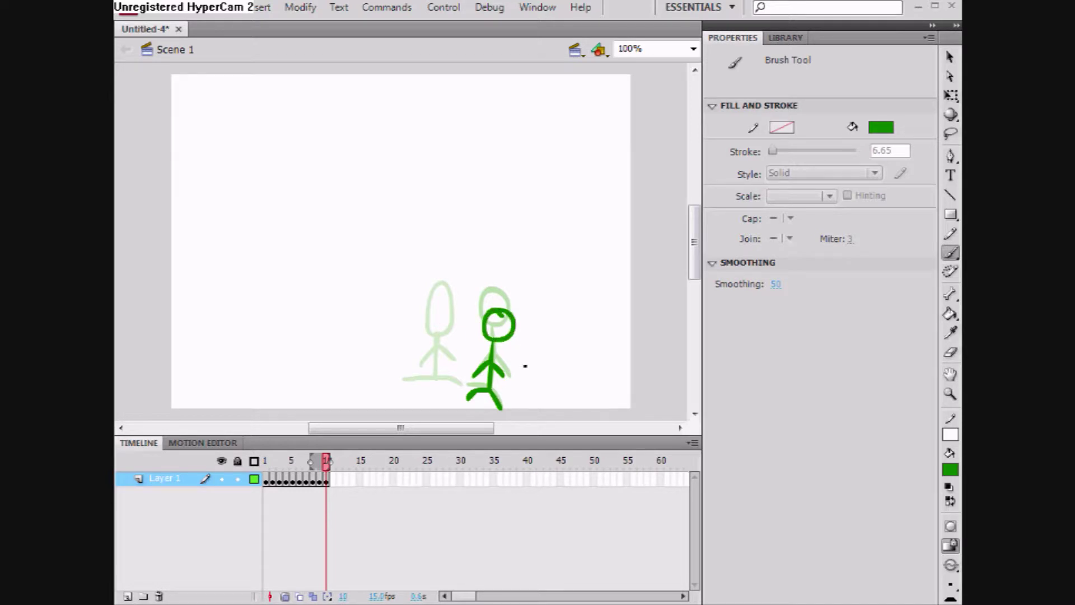
{"action": "key", "text": "F7"}
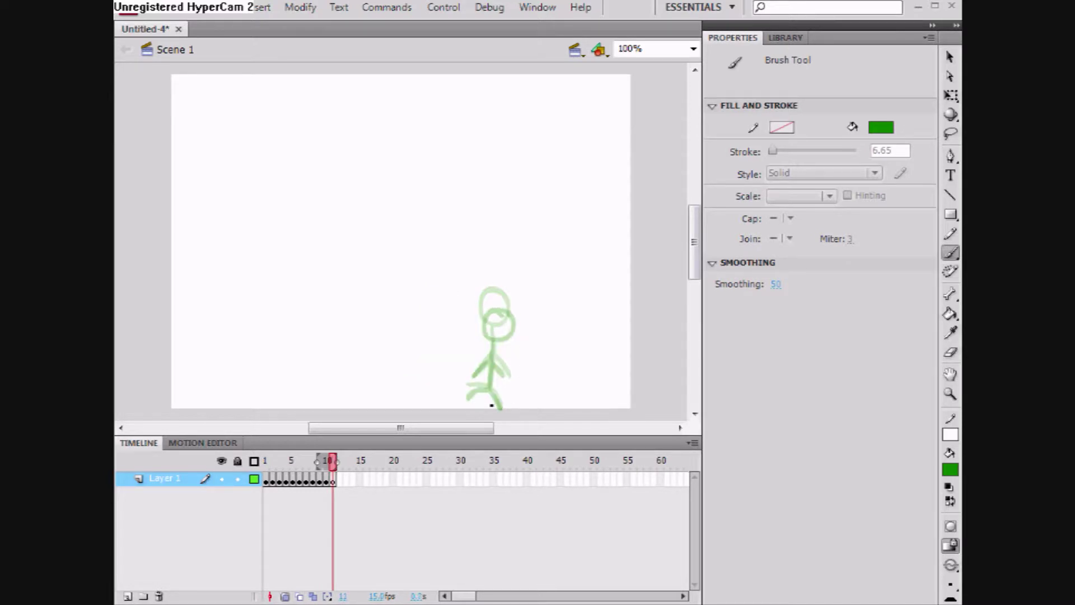
{"action": "mouse_move", "coordinate": [500, 409]}
{"action": "left_mouse_down"}
{"action": "mouse_move", "coordinate": [488, 386]}
{"action": "mouse_move", "coordinate": [472, 405]}
{"action": "mouse_move", "coordinate": [491, 390]}
{"action": "mouse_move", "coordinate": [491, 334]}
{"action": "mouse_move", "coordinate": [472, 373]}
{"action": "mouse_move", "coordinate": [509, 375]}
{"action": "left_mouse_up"}
{"action": "mouse_move", "coordinate": [496, 294]}
{"action": "left_mouse_down"}
{"action": "mouse_move", "coordinate": [477, 311]}
{"action": "mouse_move", "coordinate": [491, 330]}
{"action": "mouse_move", "coordinate": [507, 327]}
{"action": "mouse_move", "coordinate": [493, 291]}
{"action": "left_mouse_up"}
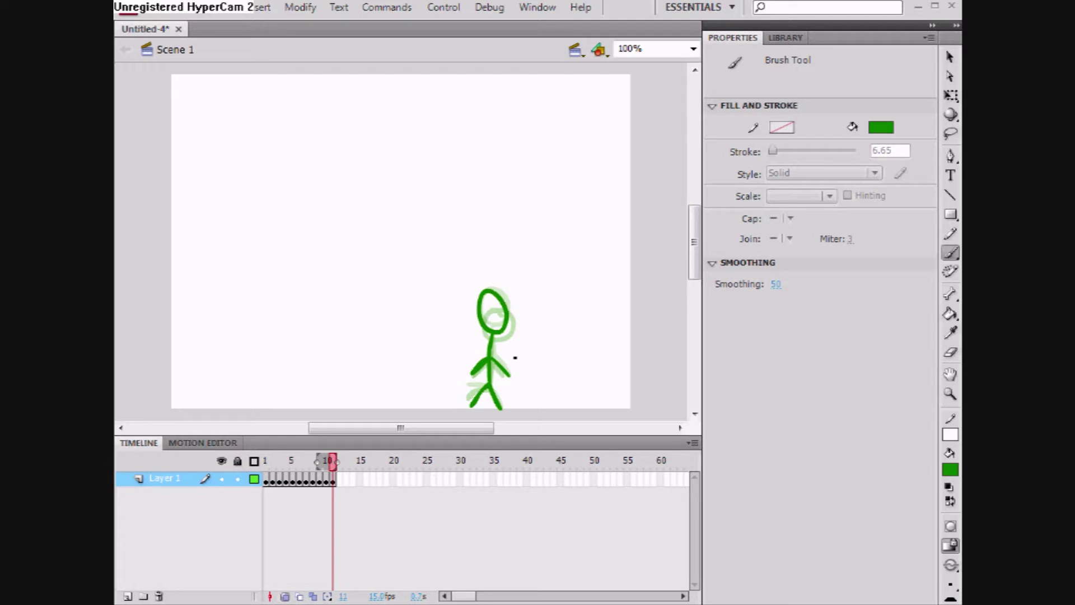
Step: Add a blank keyframe at frame 12 and play the animation three times
{"action": "key", "text": "F7"}
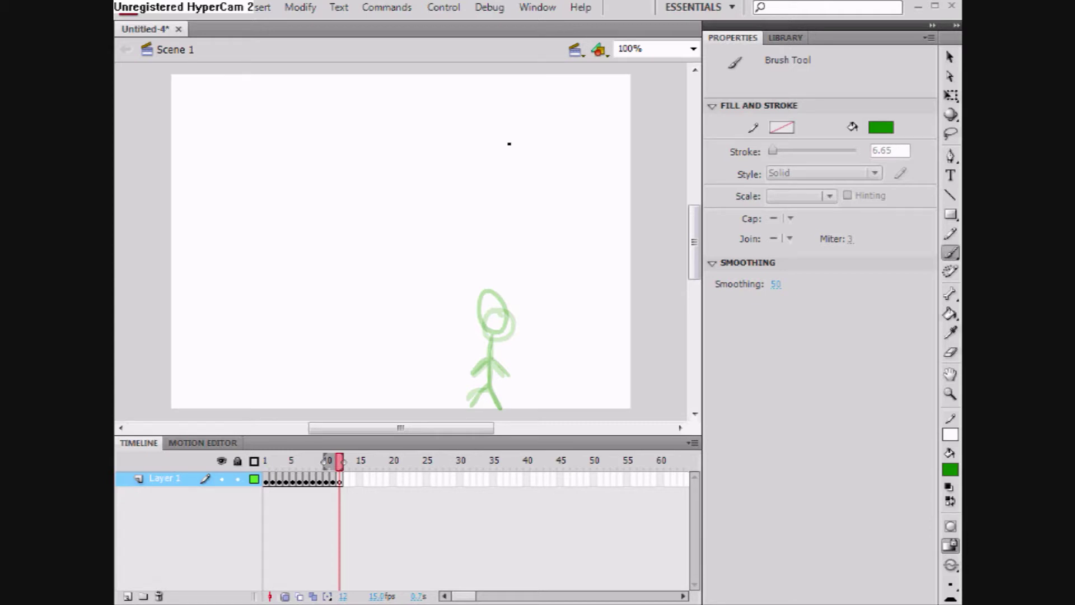
{"action": "left_click", "coordinate": [453, 11]}
{"action": "left_click", "coordinate": [458, 24]}
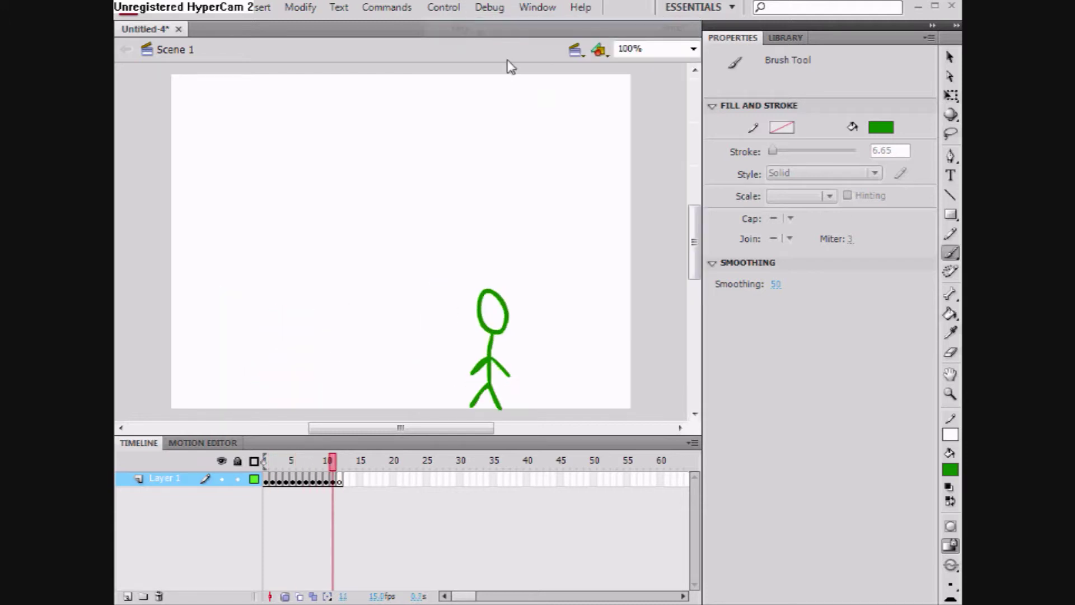
{"action": "left_click", "coordinate": [451, 9]}
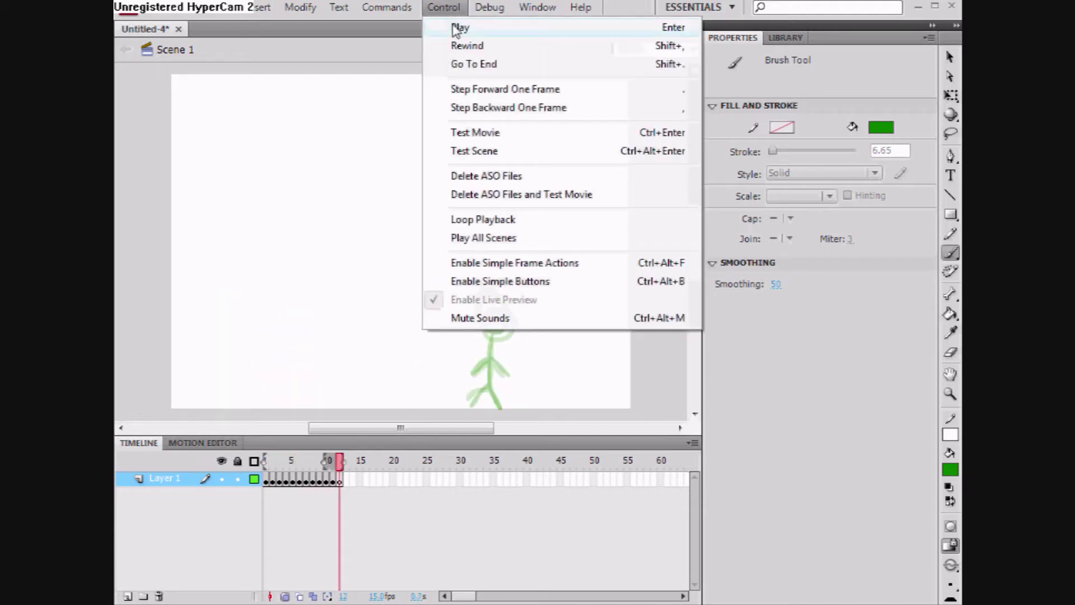
{"action": "left_click", "coordinate": [459, 28]}
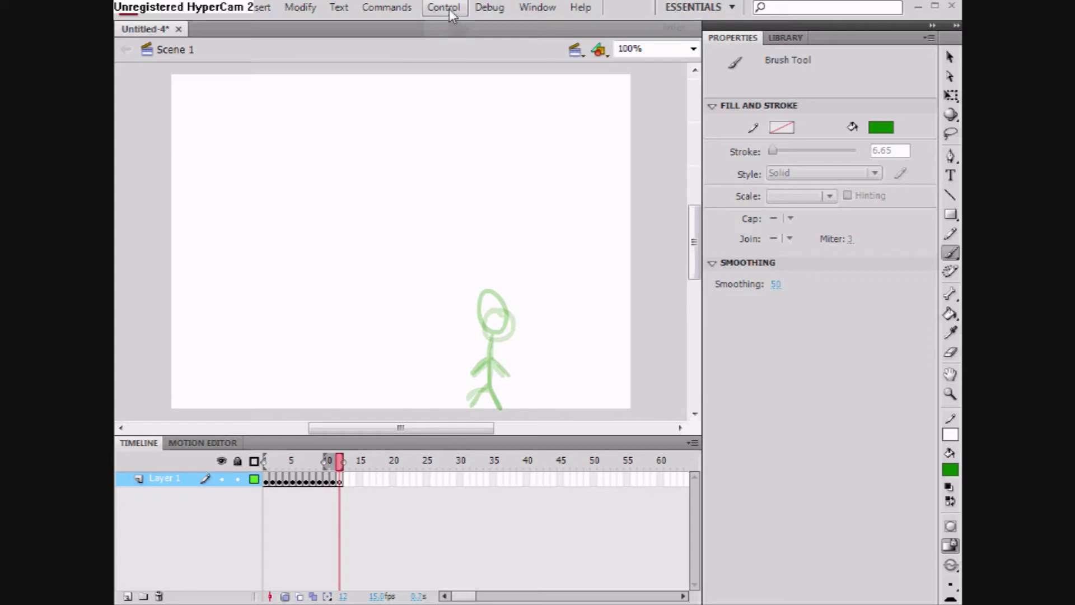
{"action": "left_click", "coordinate": [452, 10]}
{"action": "left_click", "coordinate": [457, 27]}
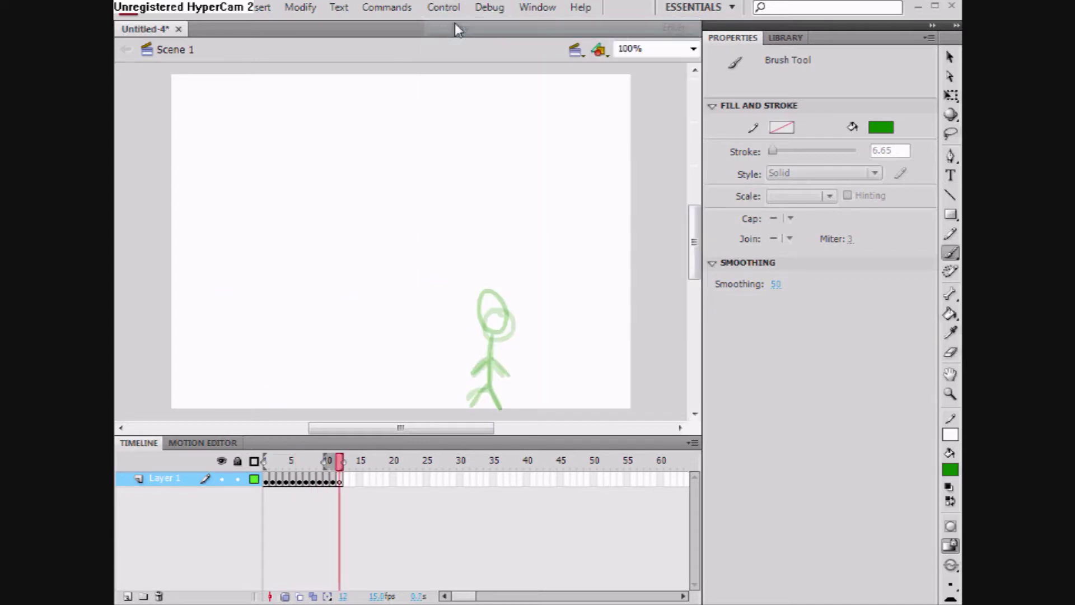